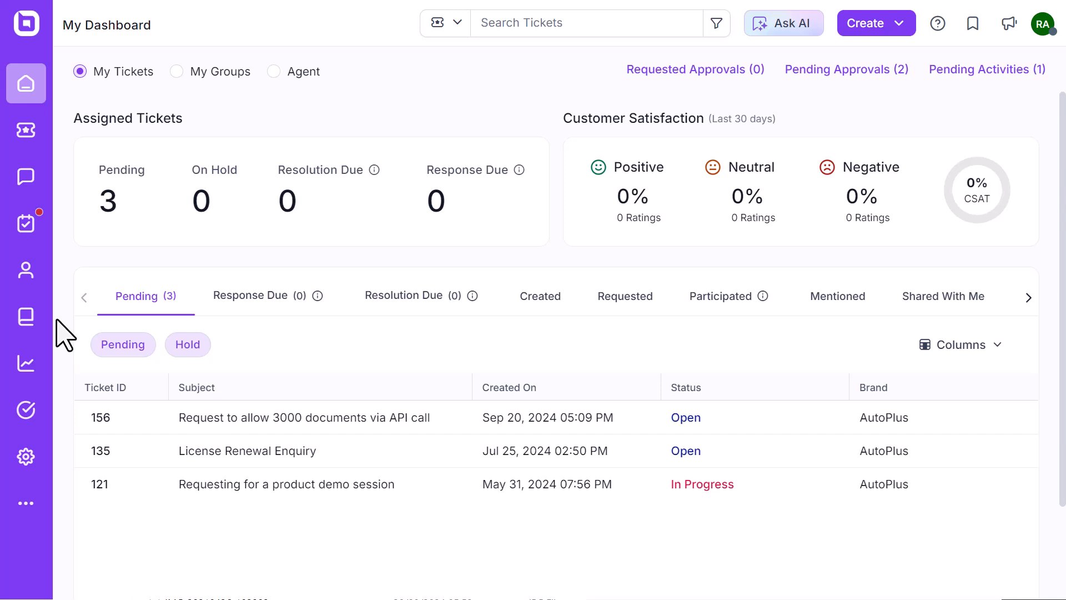
# - Start a new custom answer in the knowledge base with the question "What kind of services does your company offer?"
pyautogui.click(27, 319)
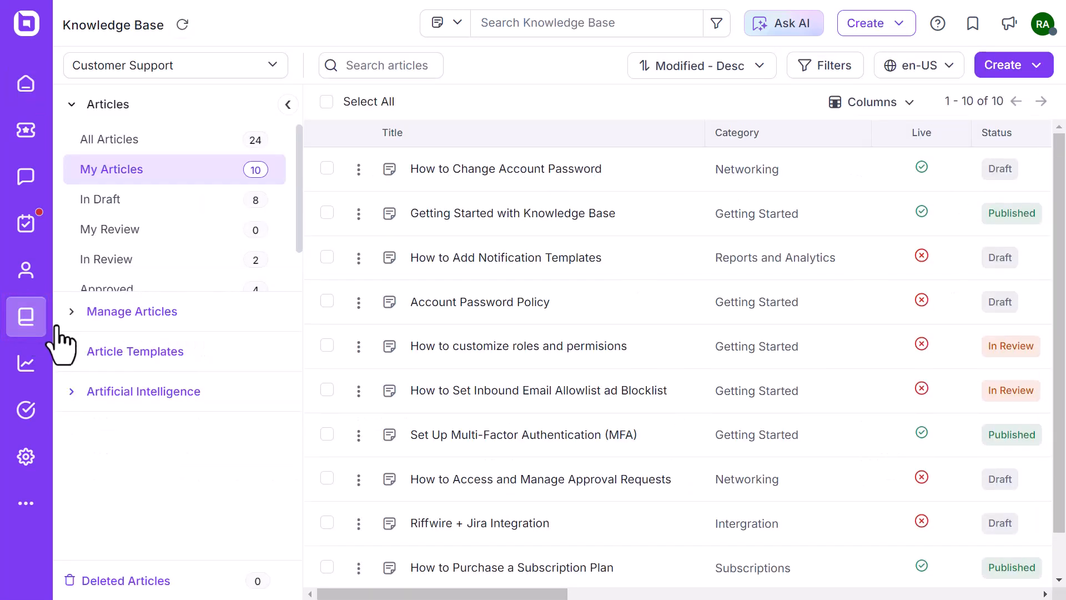
pyautogui.click(69, 391)
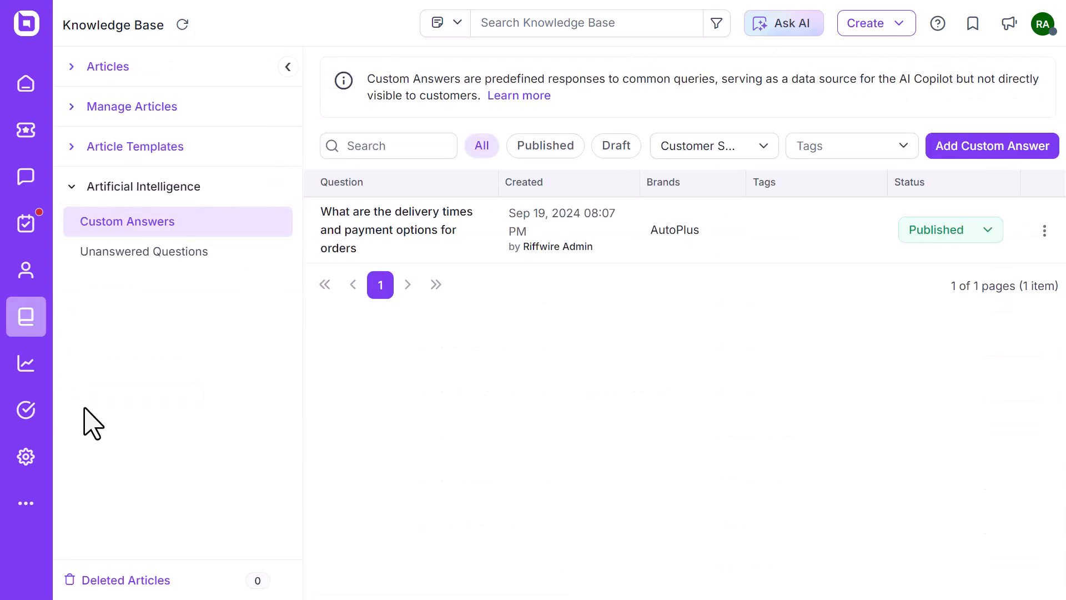
pyautogui.click(962, 154)
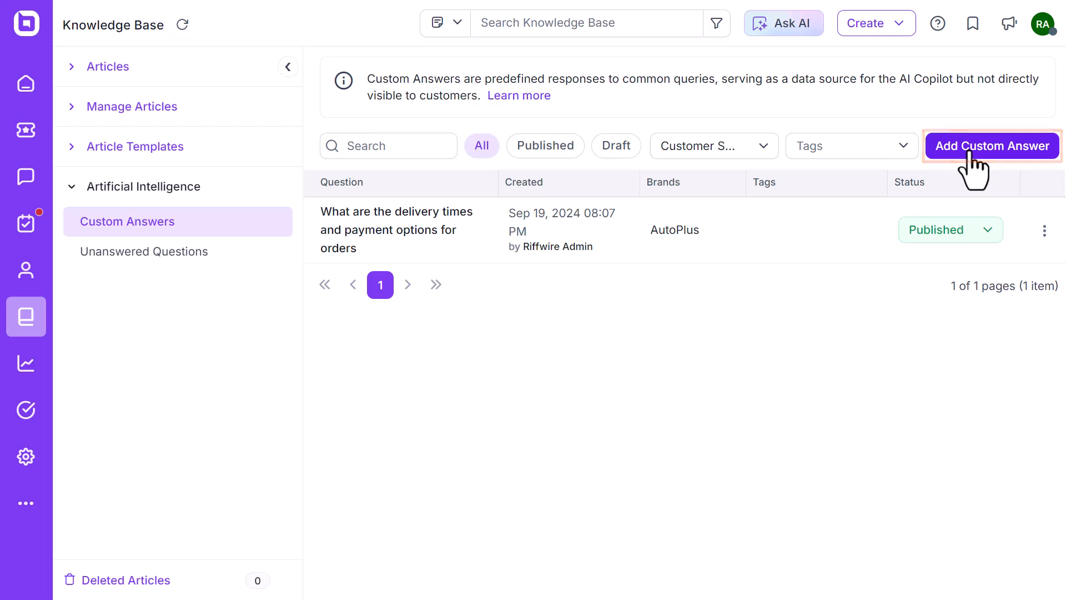
pyautogui.click(224, 137)
pyautogui.write('What kind of services')
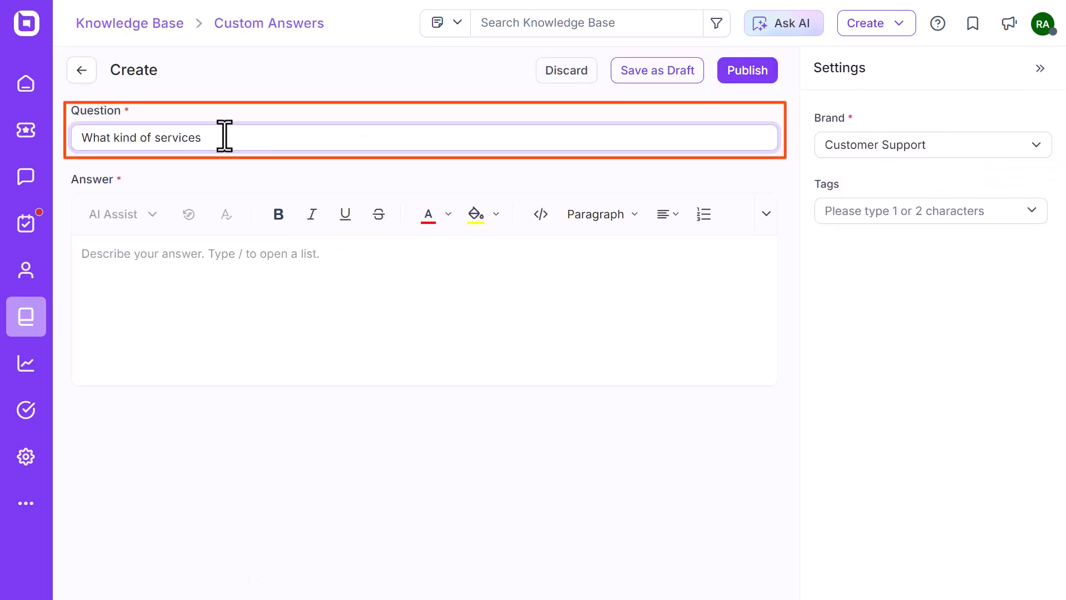
pyautogui.write(' does your company offer?')
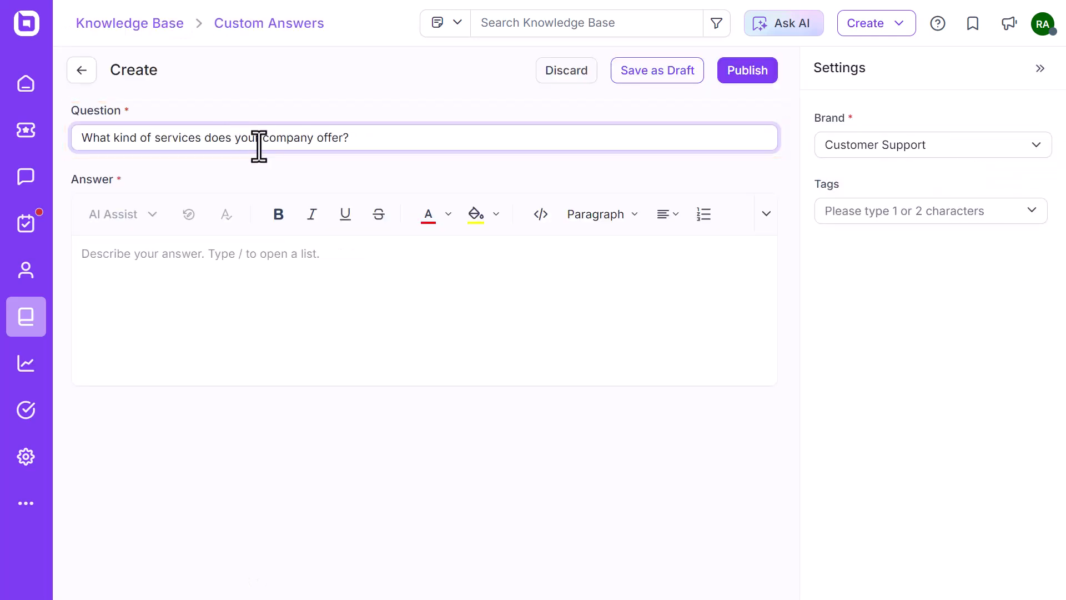
# - Paste the prepared overview of IT services as the answer, set the brand to AutoPlus, and publish it
pyautogui.click(205, 269)
pyautogui.hotkey('ctrl', 'v')
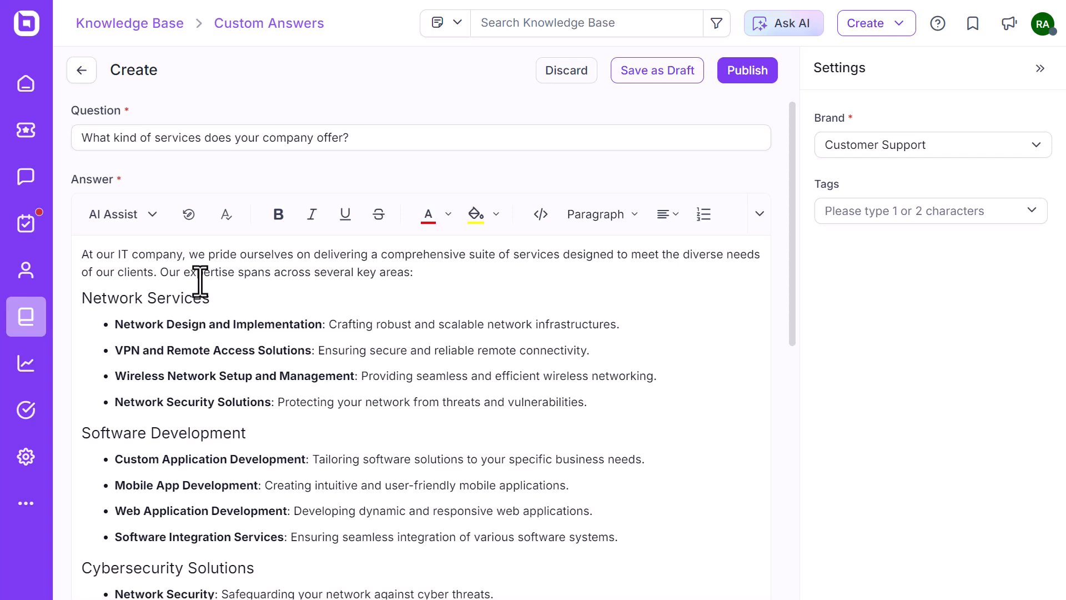
pyautogui.click(1019, 144)
pyautogui.click(885, 221)
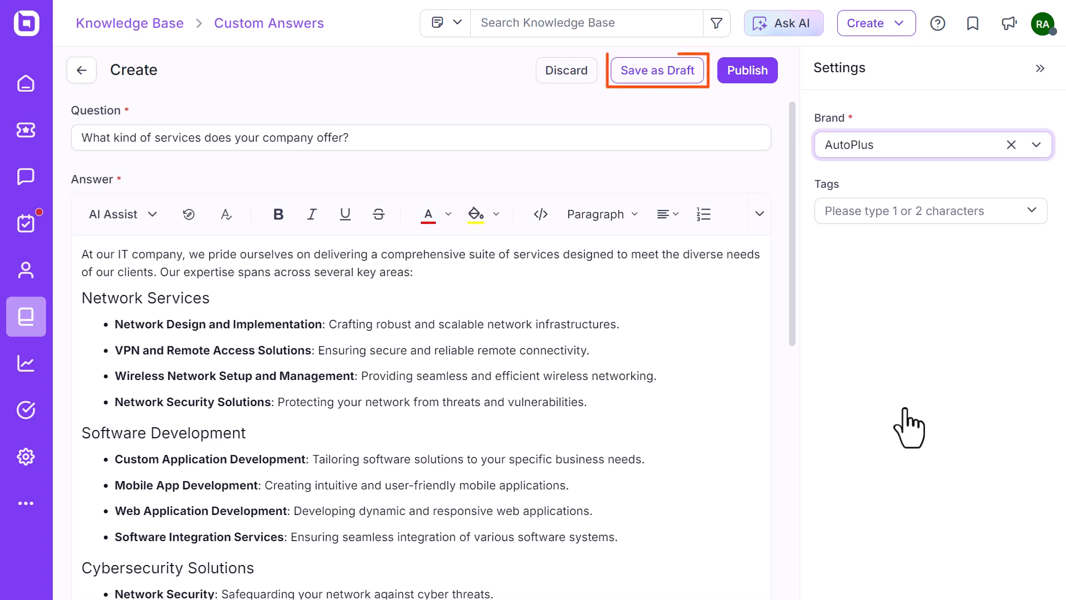
pyautogui.click(749, 77)
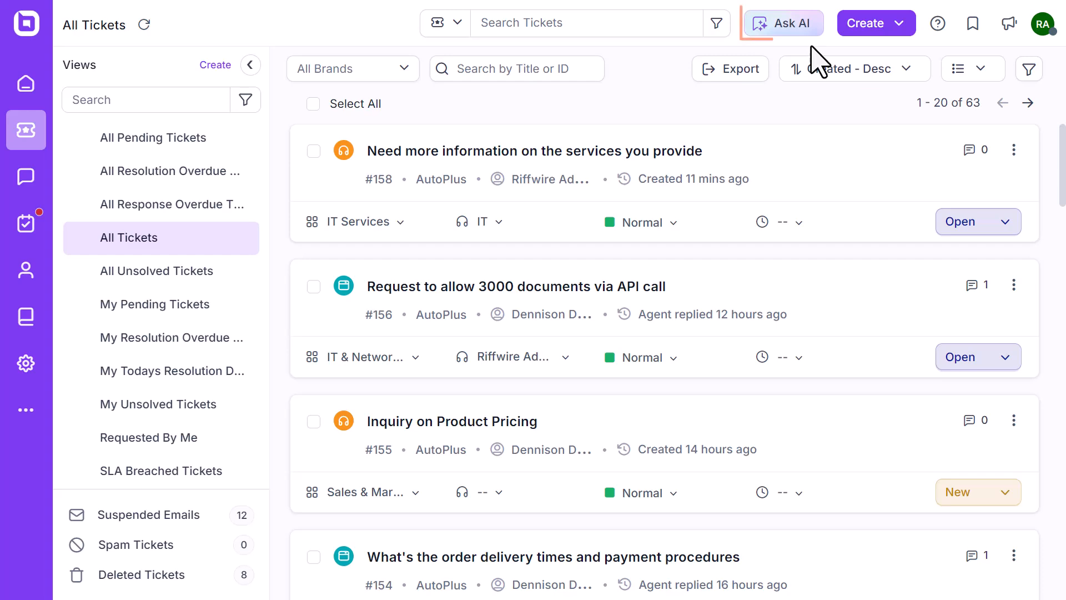
# - Ask the AI Copilot about "services you provide" from the ticket list
pyautogui.click(800, 25)
pyautogui.click(781, 562)
pyautogui.write('services you provide')
pyautogui.press('Return')
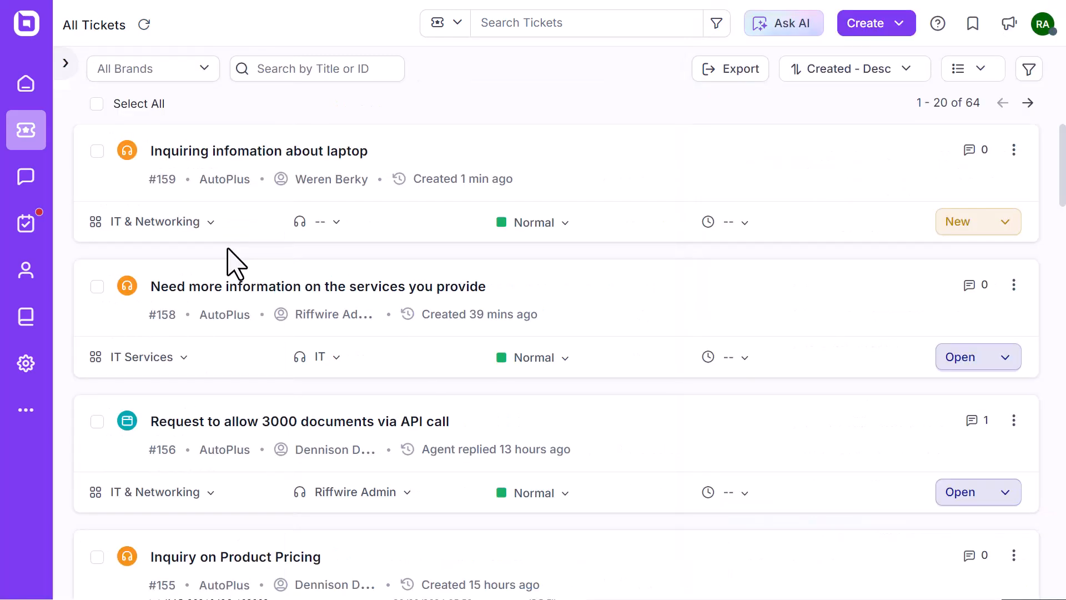
# - In the ticket inquiring about a laptop, generate an AI Copilot response to the customer query and use it as the reply
pyautogui.click(239, 191)
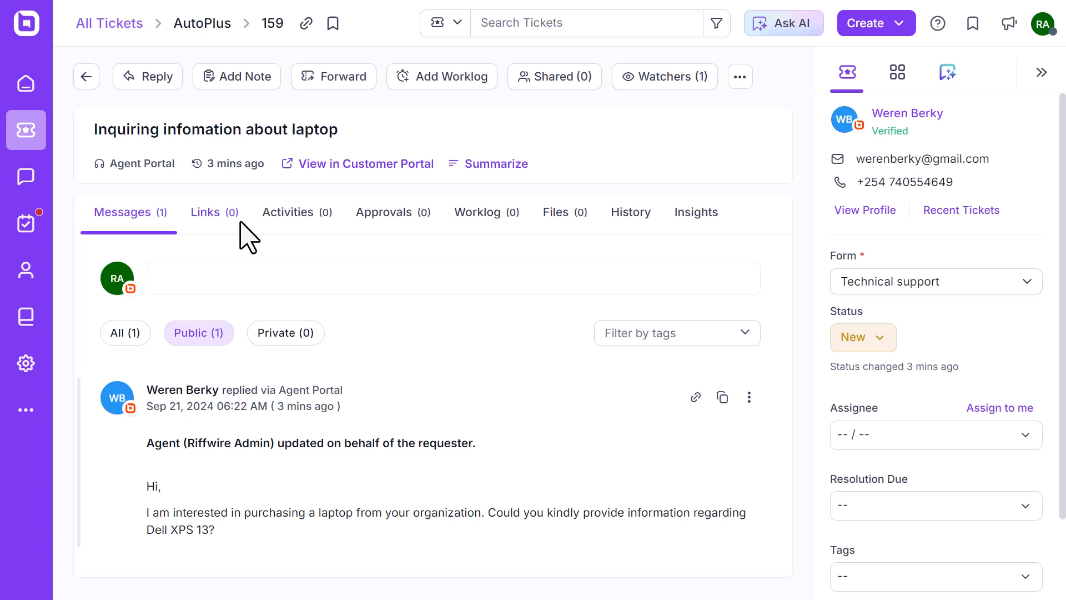
pyautogui.click(946, 77)
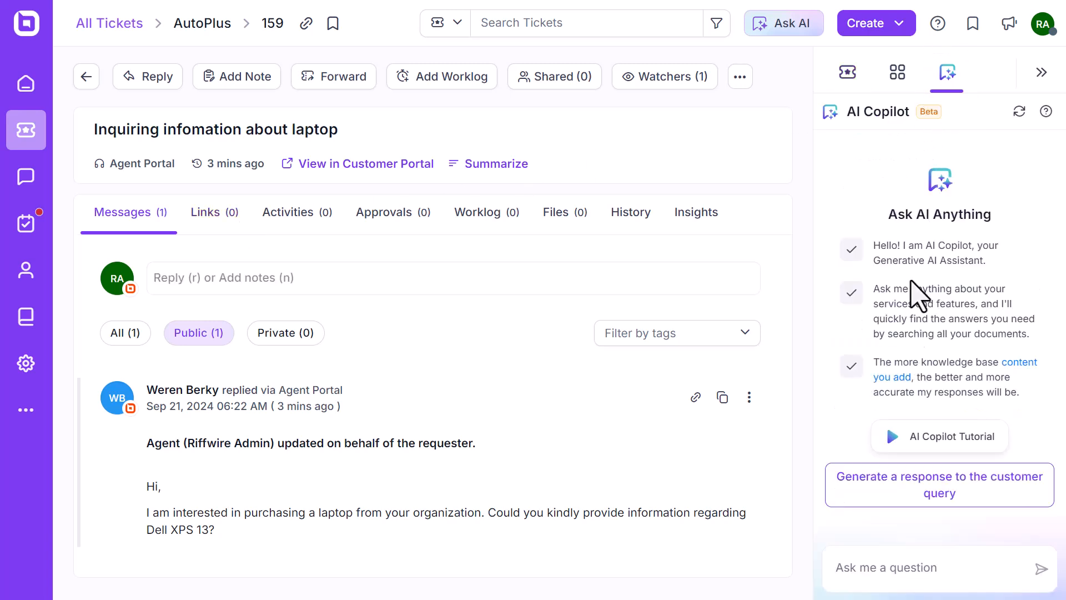
pyautogui.click(898, 493)
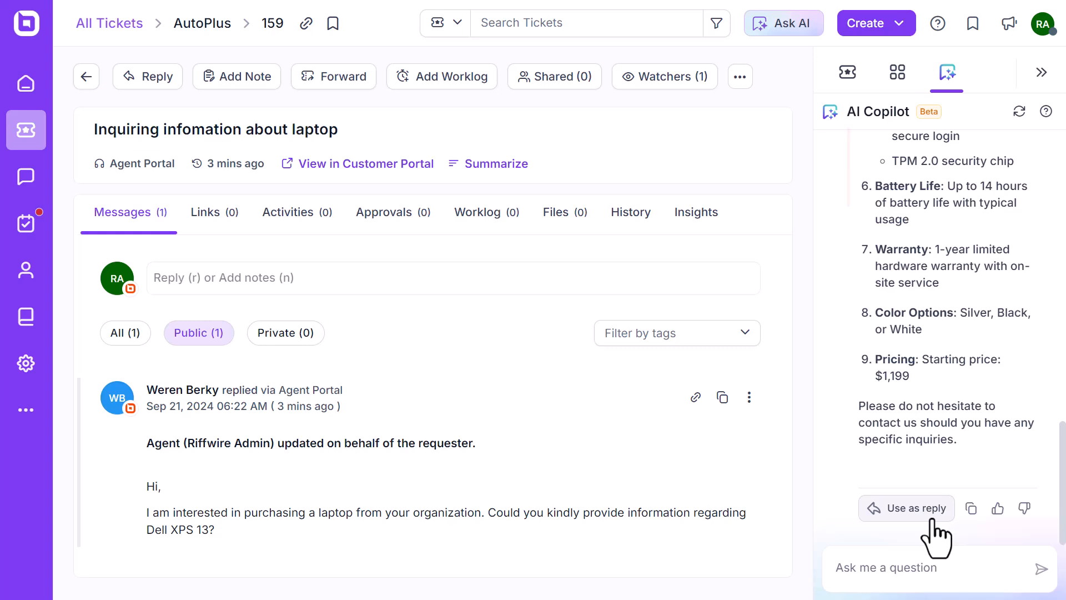
pyautogui.click(934, 522)
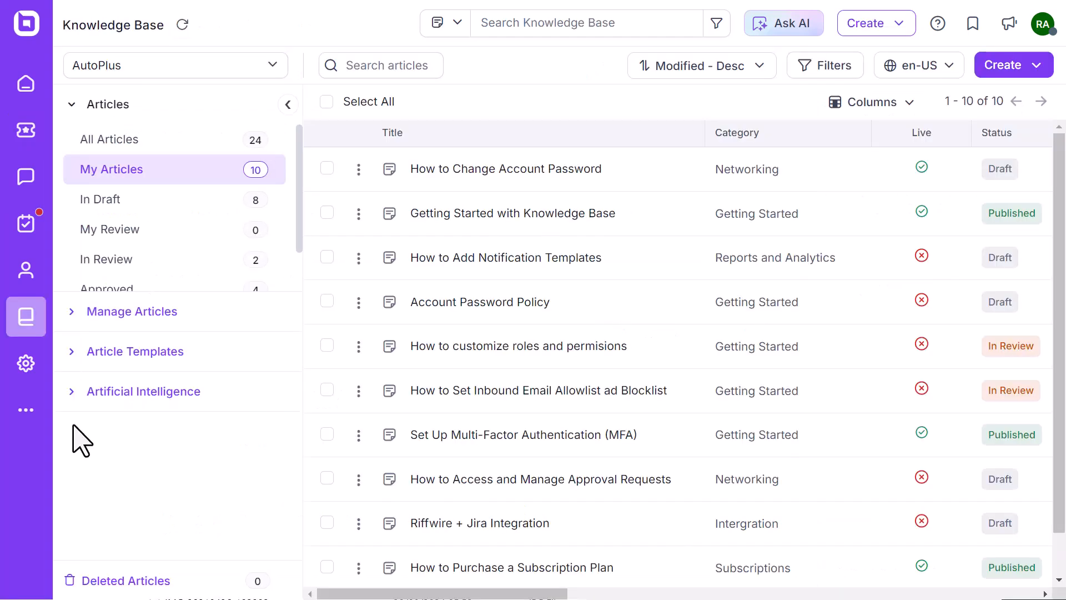
# - Review the knowledge base's unanswered AI questions, including their occurrence dates, brand and status
pyautogui.click(115, 392)
pyautogui.click(114, 254)
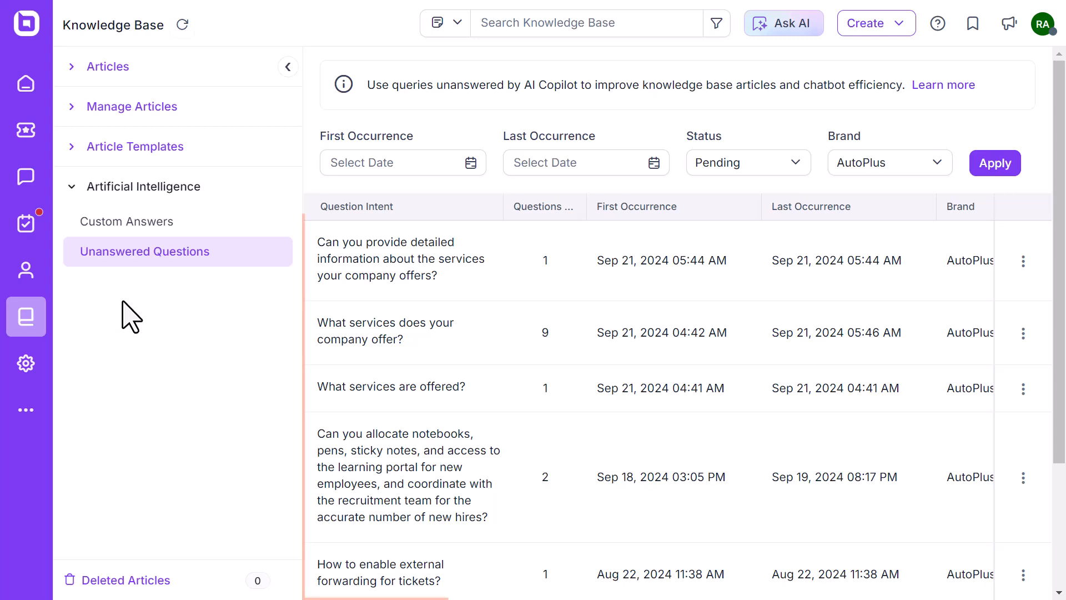
pyautogui.scroll(-2, 777, 567)
pyautogui.scroll(-2, 774, 565)
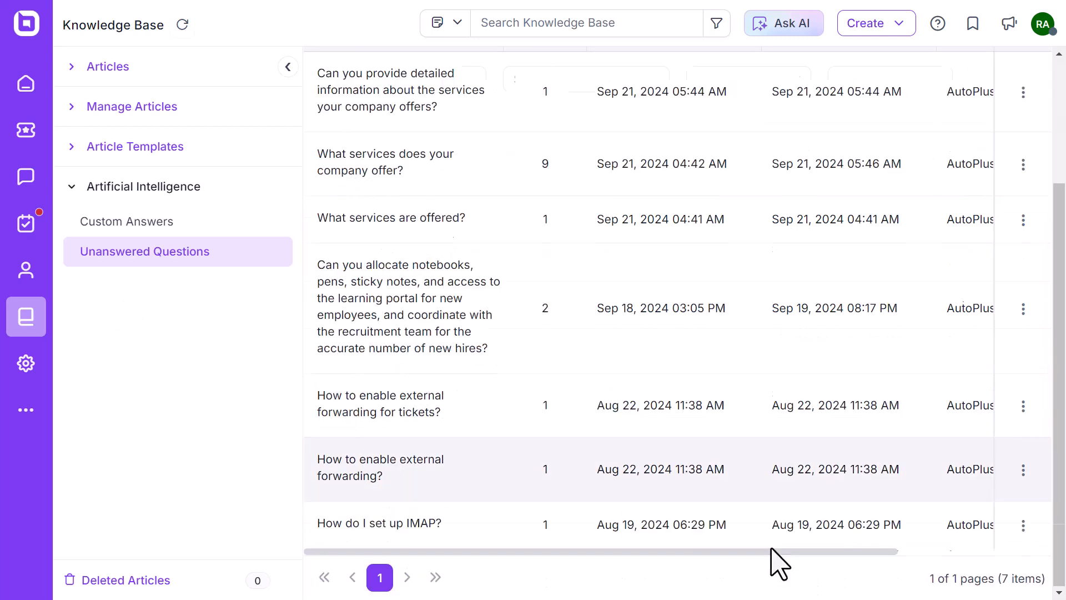
pyautogui.moveTo(767, 550); pyautogui.dragTo(923, 540)
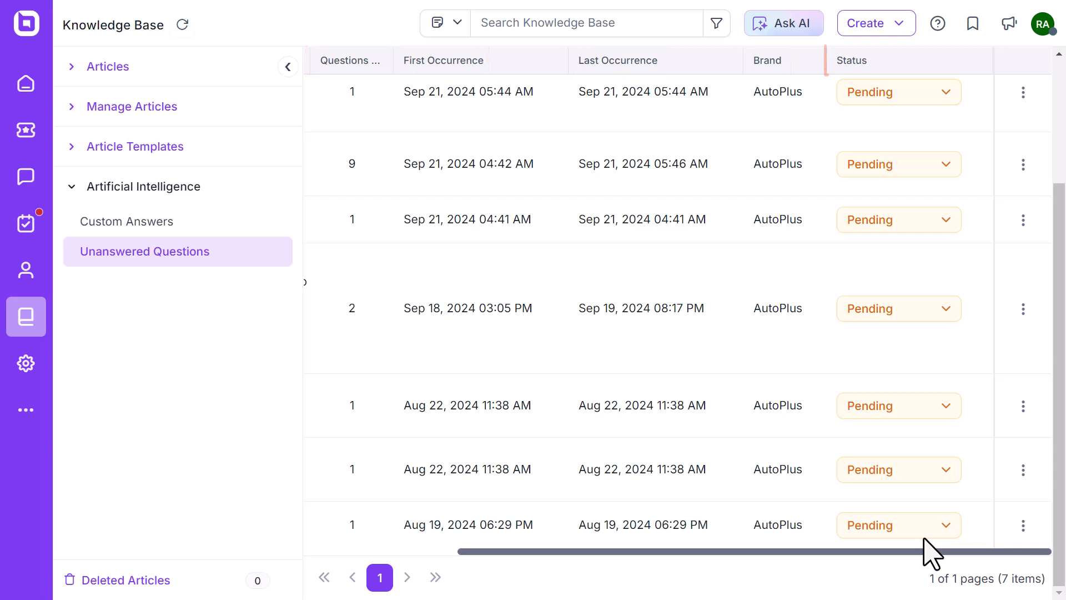
pyautogui.scroll(3, 698, 469)
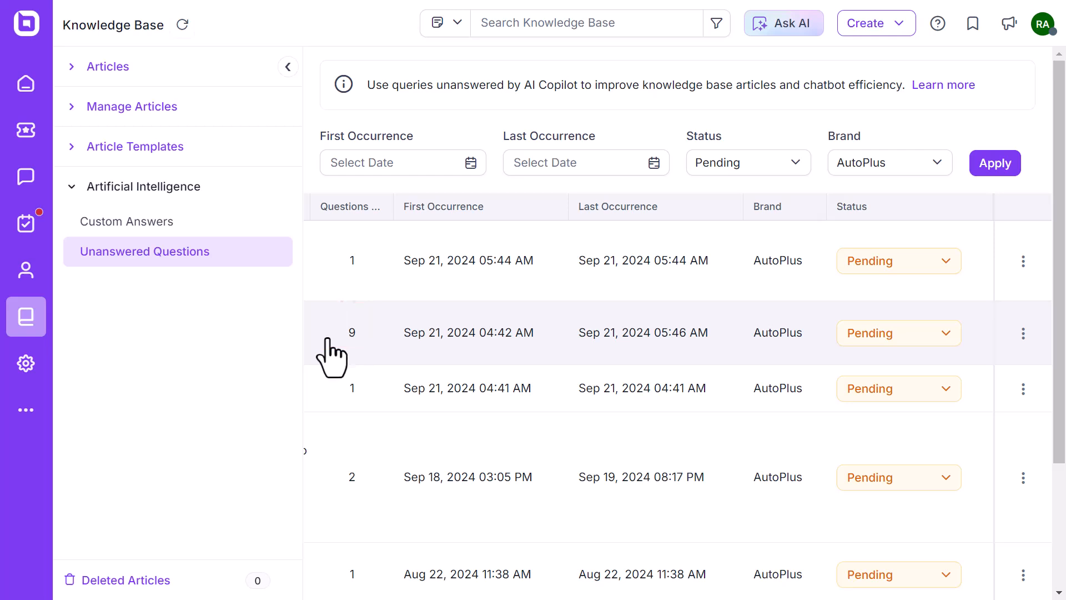
# - Examine the related questions for the "What services does your company offer?" intent and the create options for unanswered questions
pyautogui.click(347, 336)
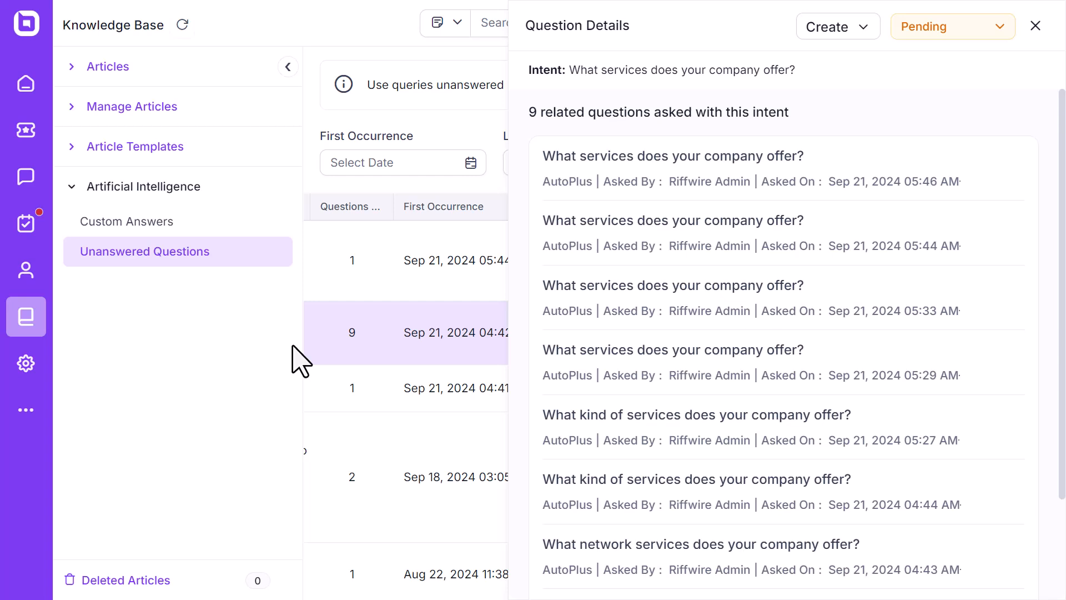
pyautogui.click(866, 34)
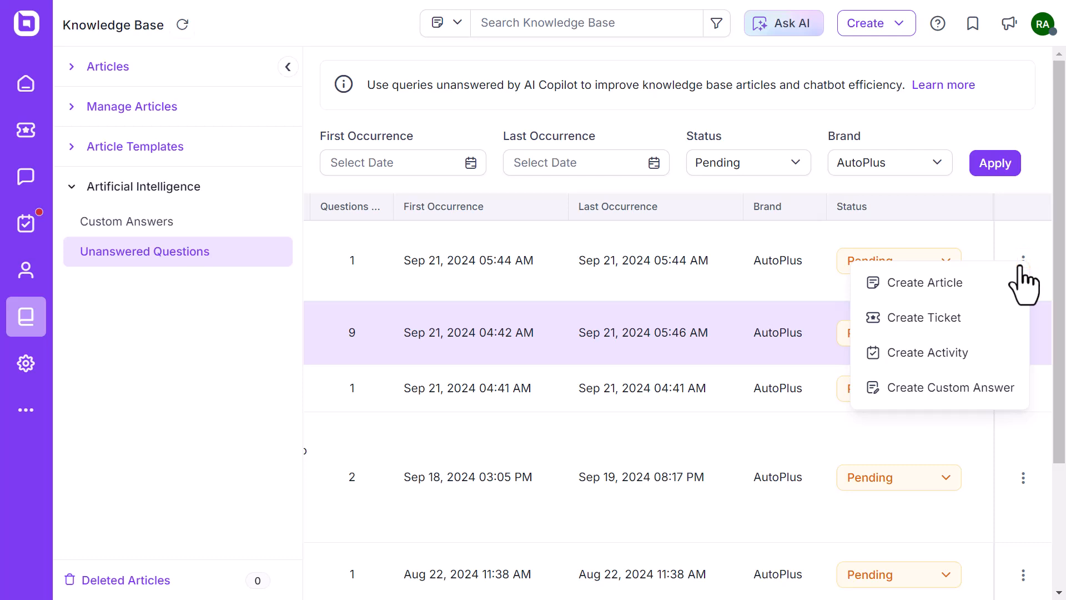
pyautogui.click(267, 409)
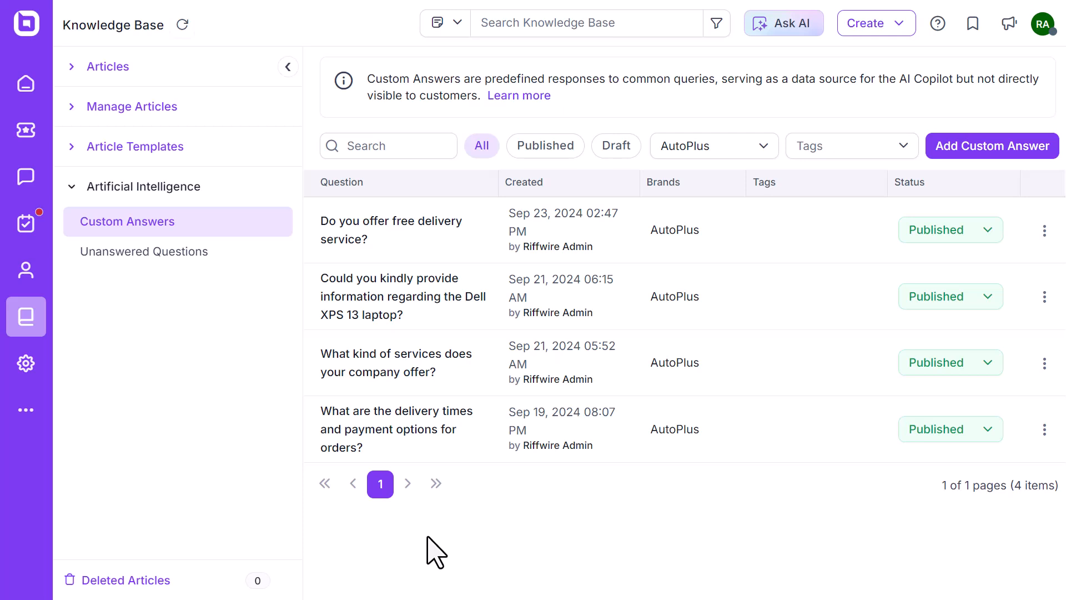
# - Check the available actions for the custom answer on delivery times and payment options, leaving it unchanged
pyautogui.click(579, 427)
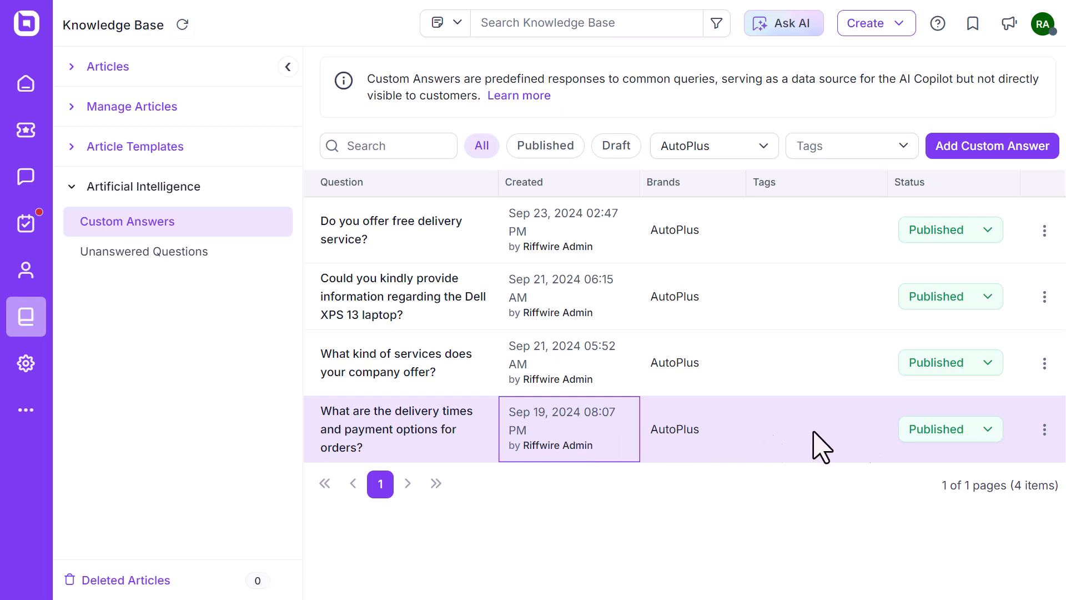
pyautogui.click(1044, 429)
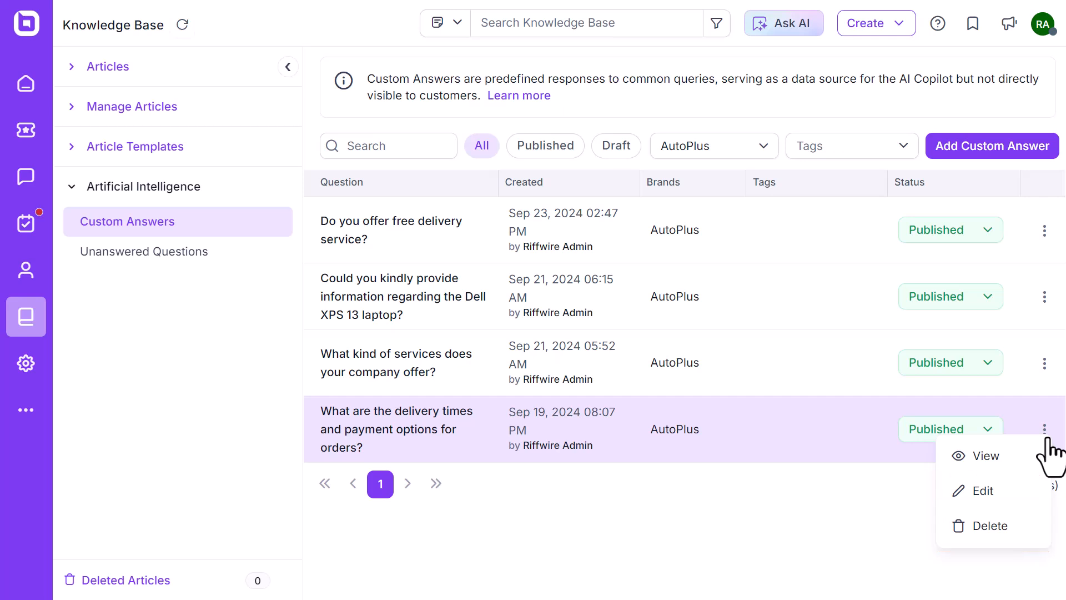
pyautogui.click(620, 506)
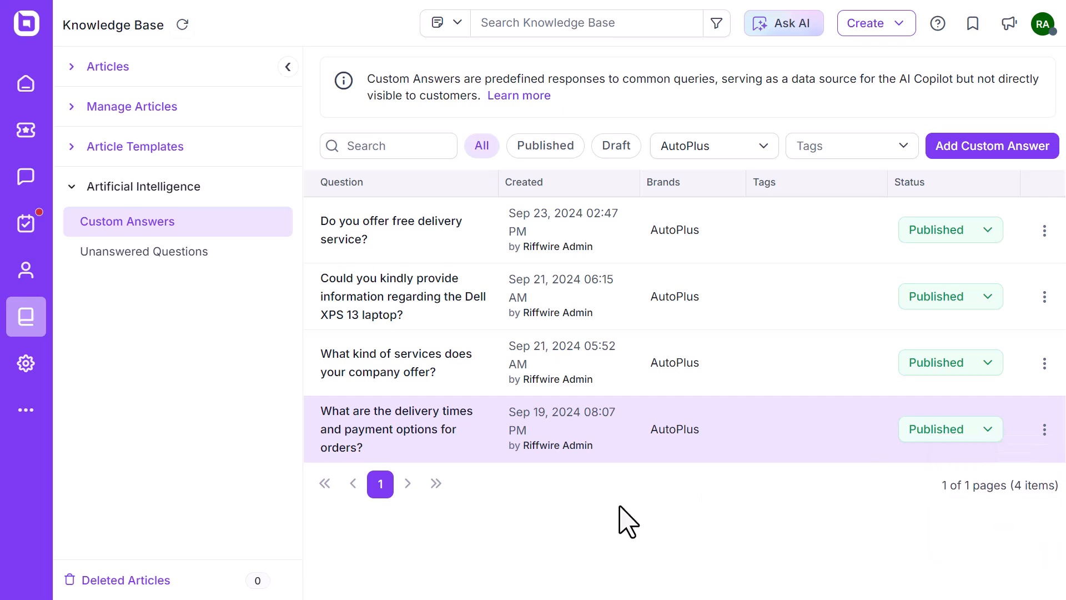